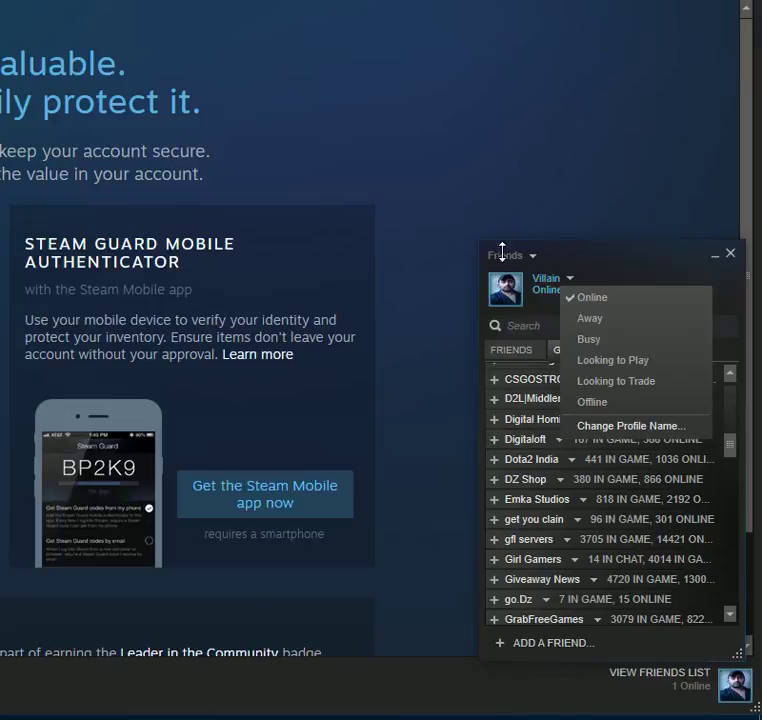
Open the client settings from the Friends window and review the Friends, Family, In-Game, In-Home Streaming and Interface pages
click(533, 258)
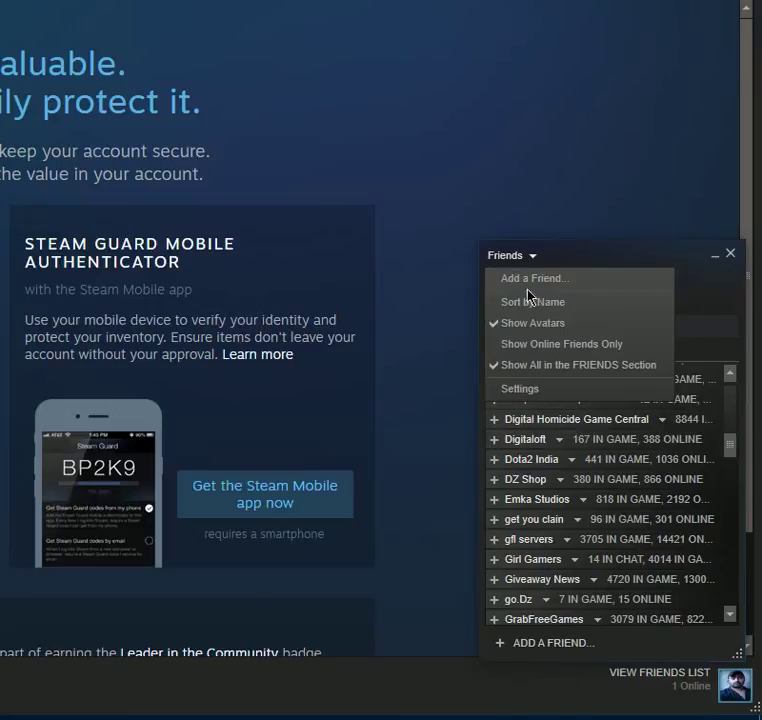
click(518, 390)
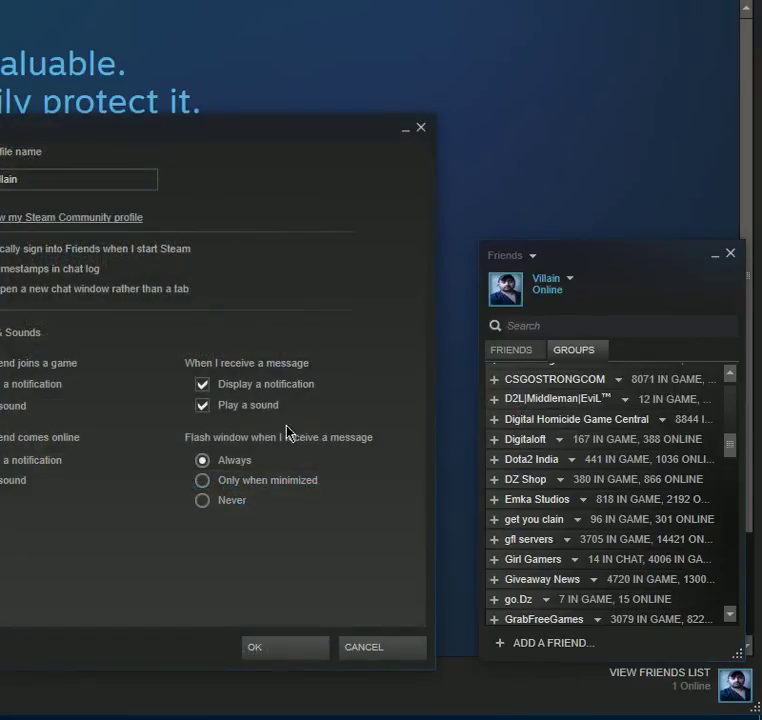
drag(102, 137, 425, 157)
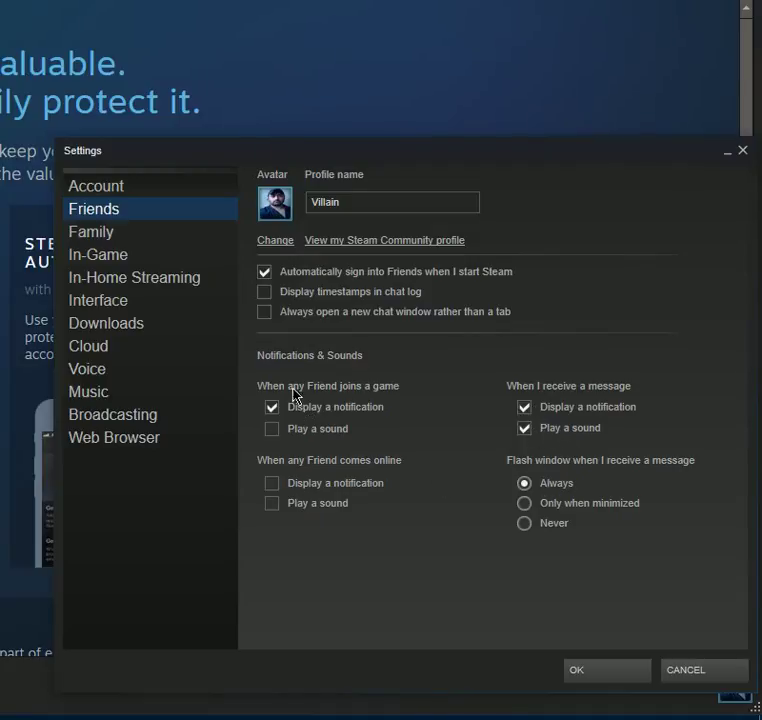
click(100, 242)
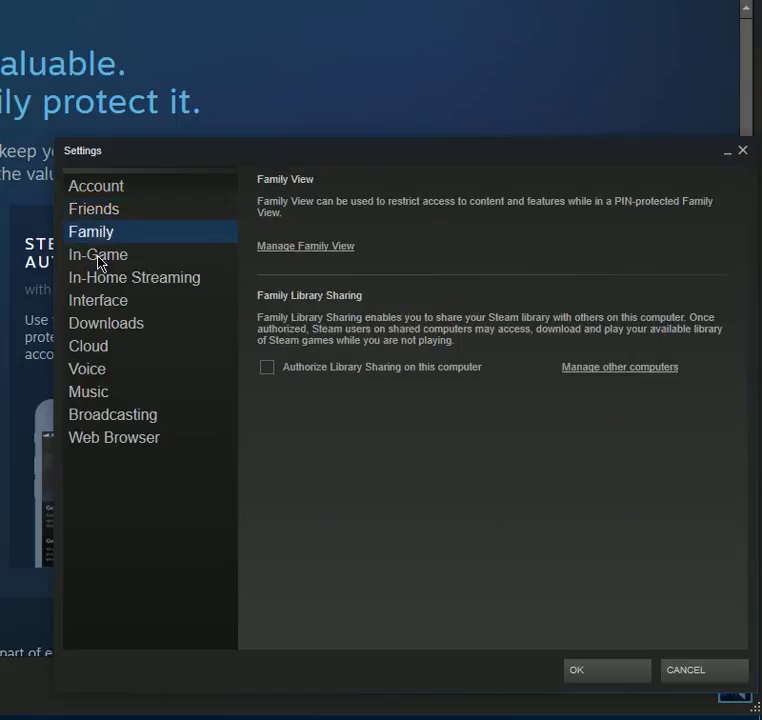
click(99, 261)
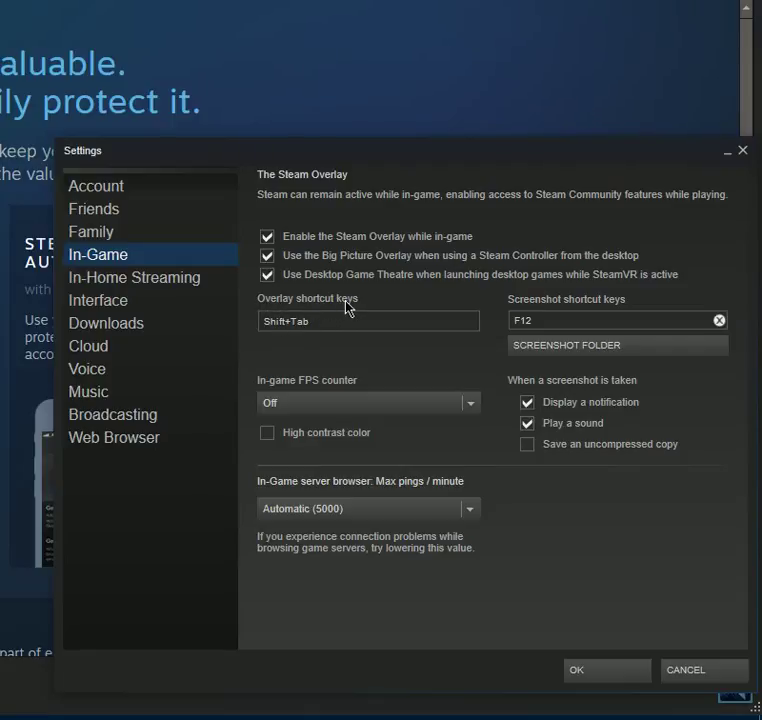
click(324, 330)
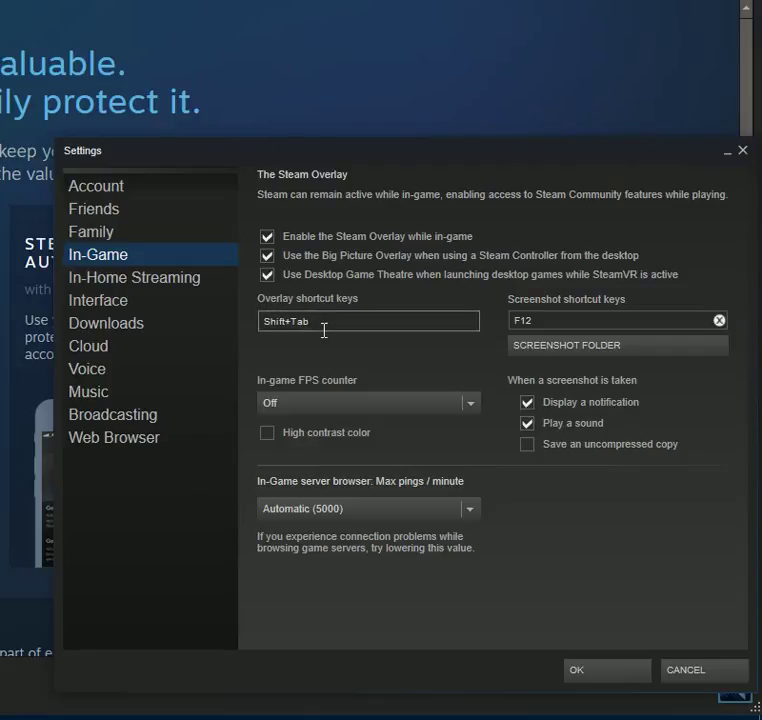
click(275, 330)
click(112, 282)
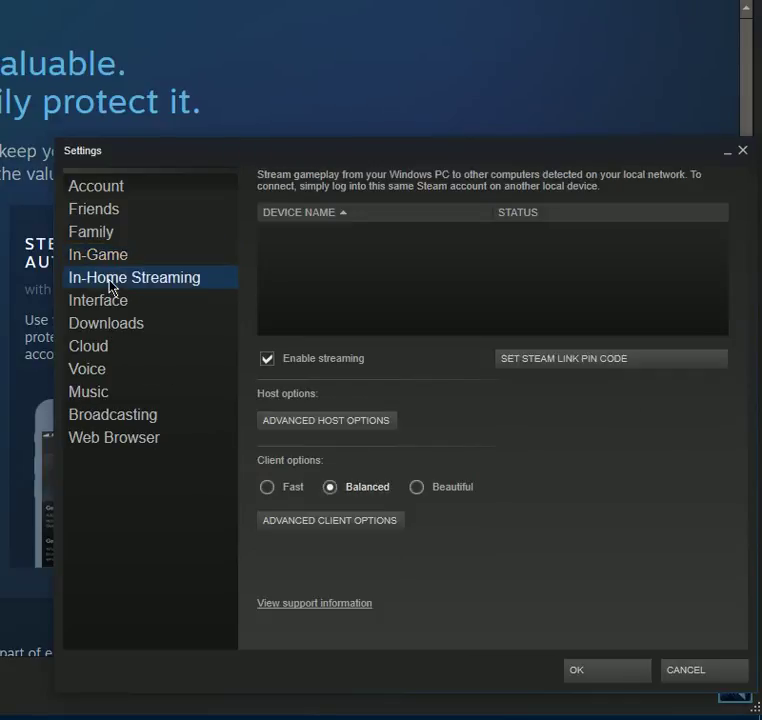
click(107, 303)
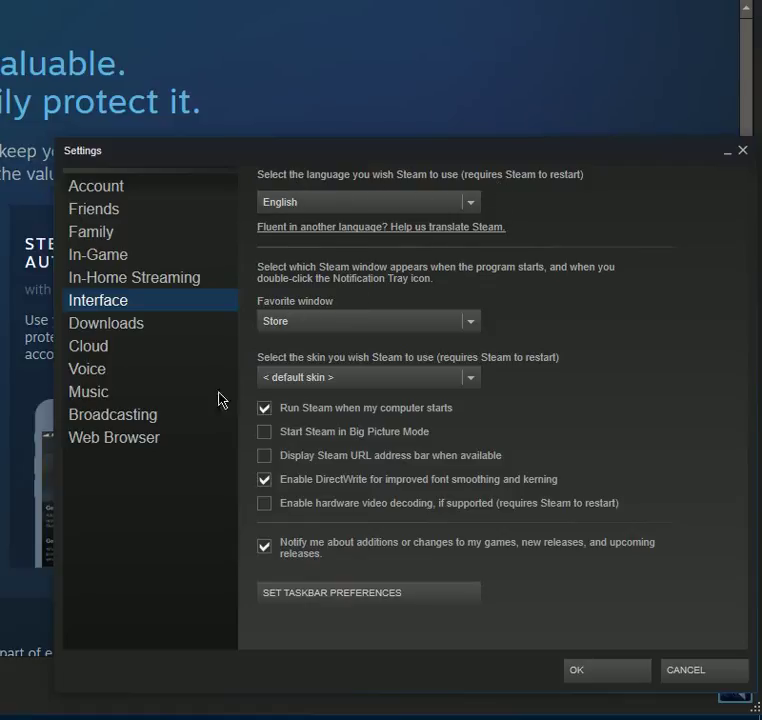
Set the download region to UK - London in the Downloads settings
click(112, 324)
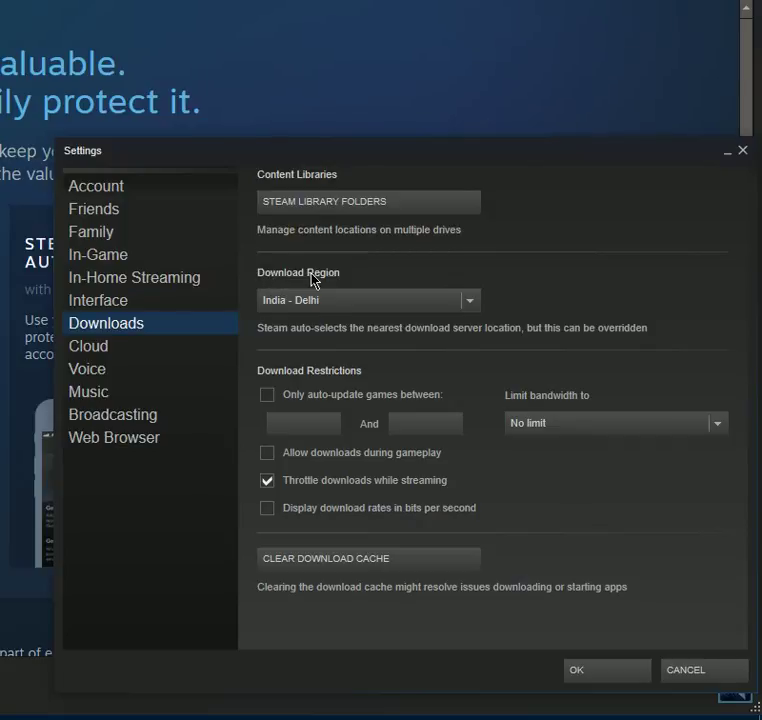
click(469, 302)
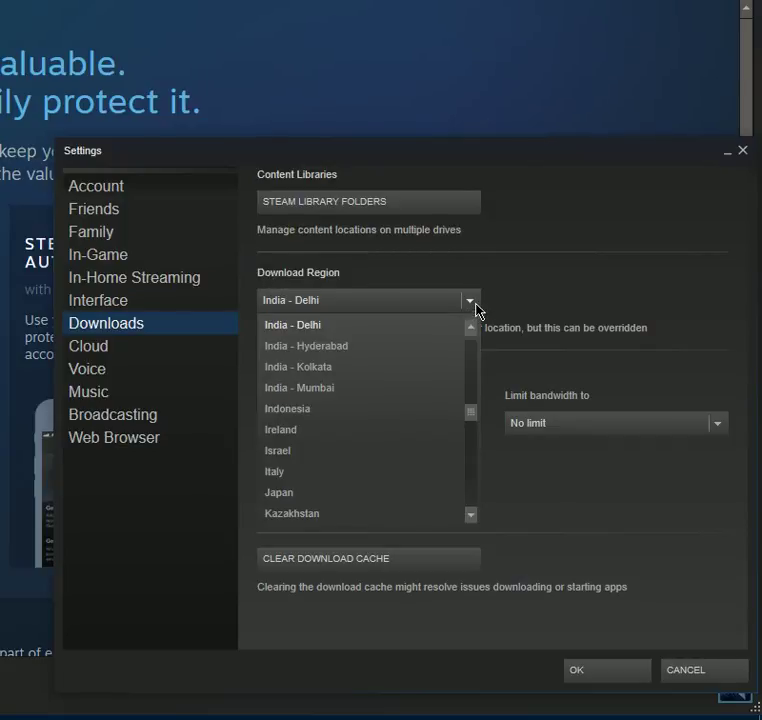
mouse_move(472, 421)
mouse_down()
mouse_move(468, 354)
mouse_move(467, 398)
mouse_up()
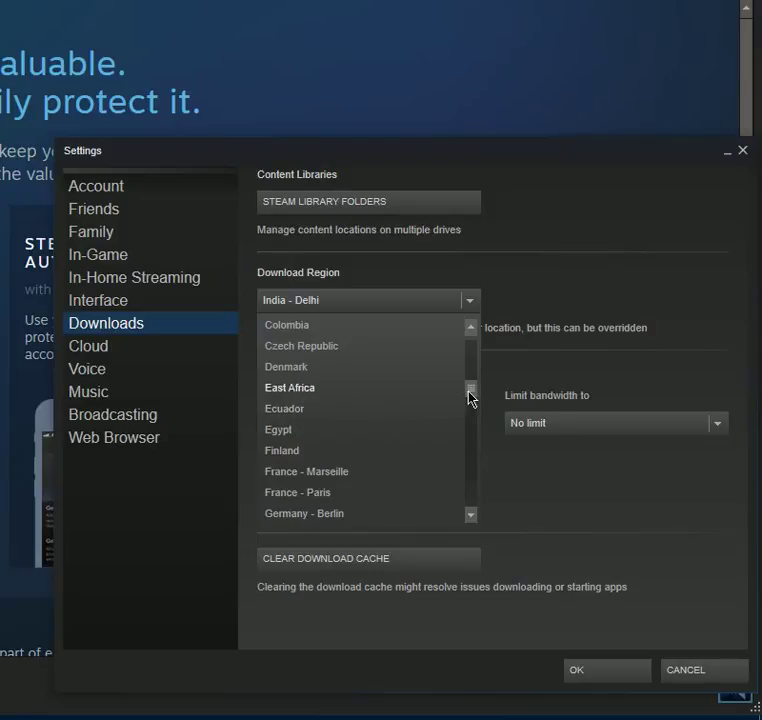
drag(470, 397, 471, 471)
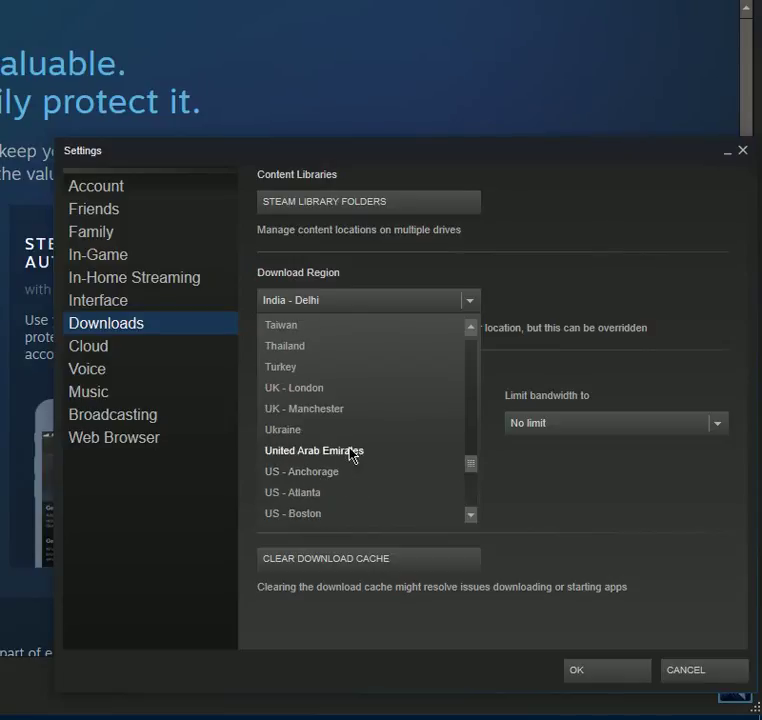
click(298, 390)
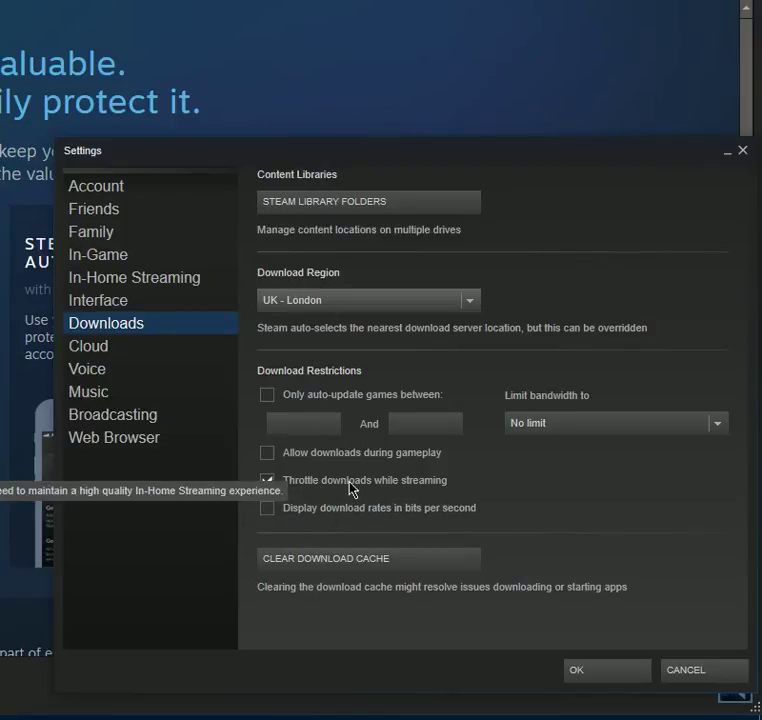
Review the Cloud, Voice, Music, Web Browser and Broadcasting settings pages
click(99, 350)
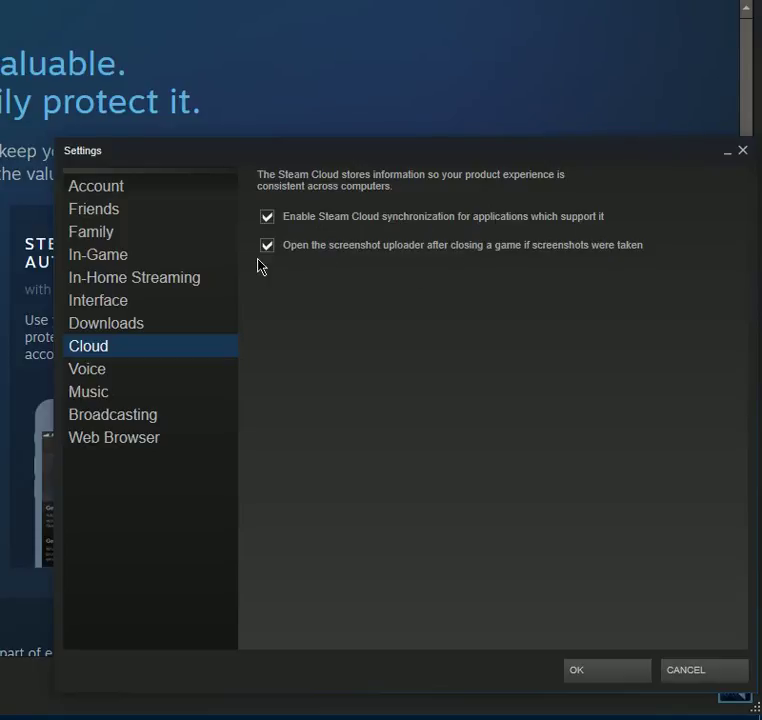
click(95, 374)
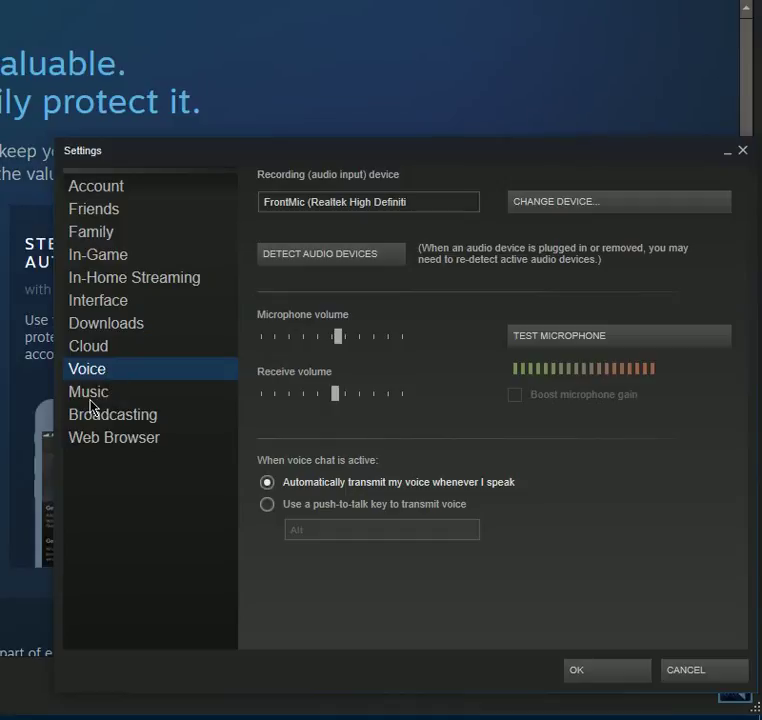
click(90, 400)
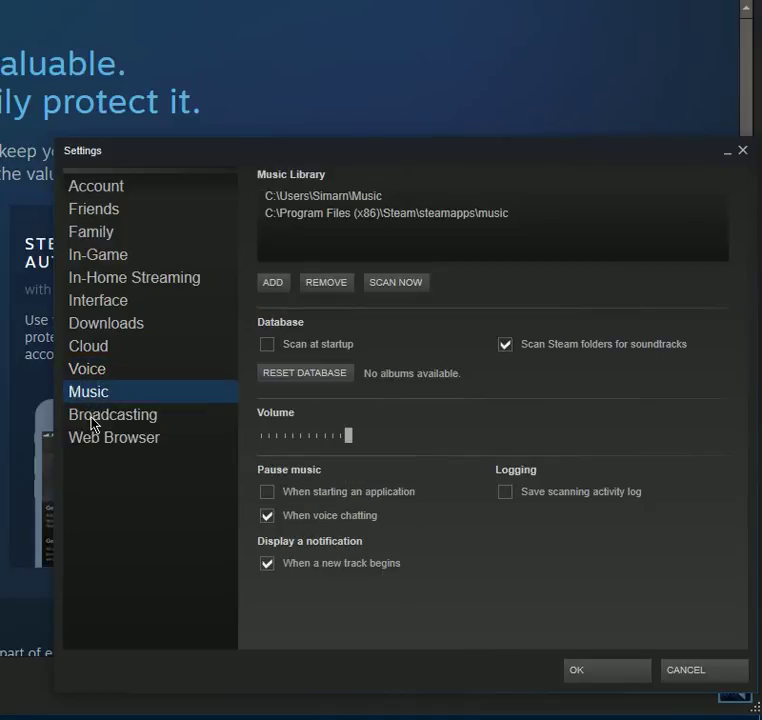
click(95, 426)
click(96, 447)
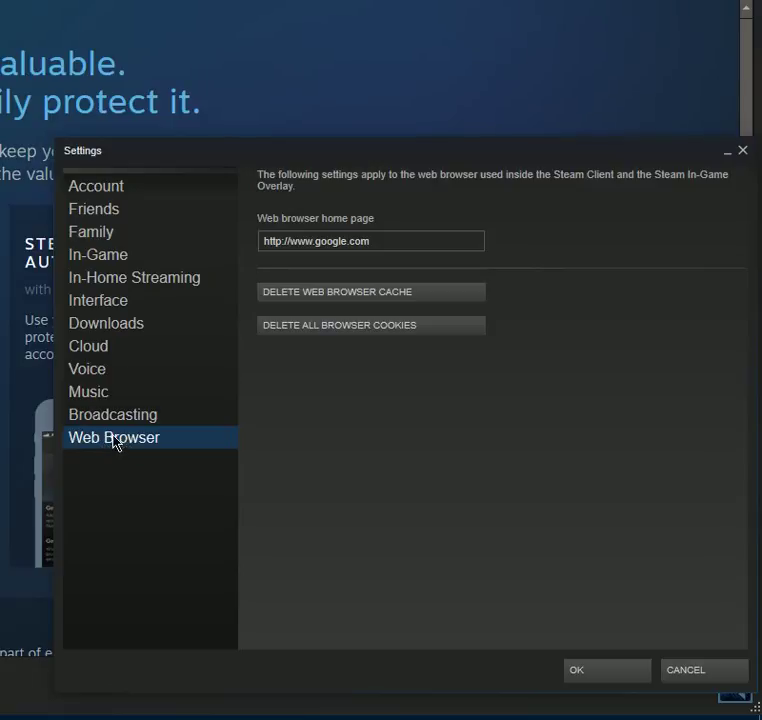
click(104, 420)
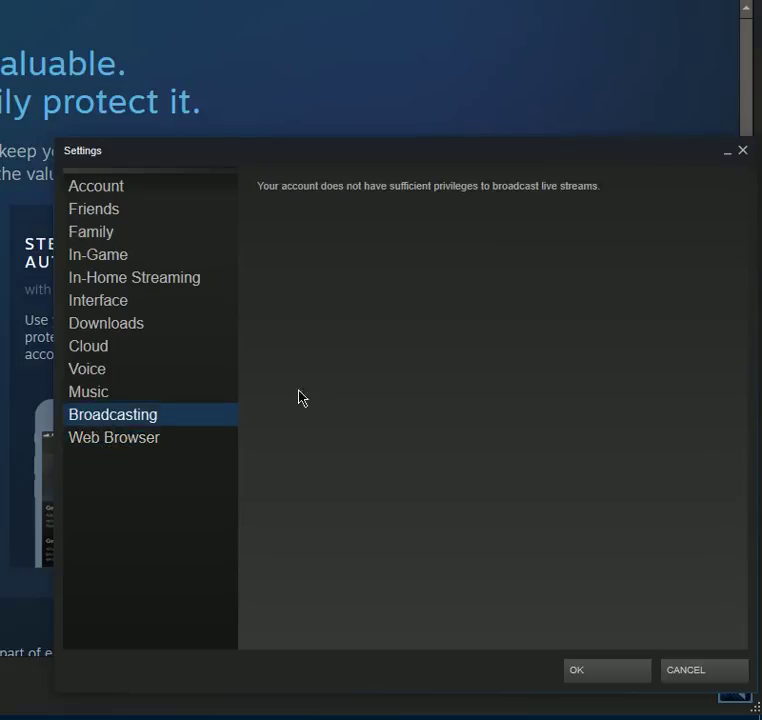
Save the settings and decline restarting Steam
click(577, 672)
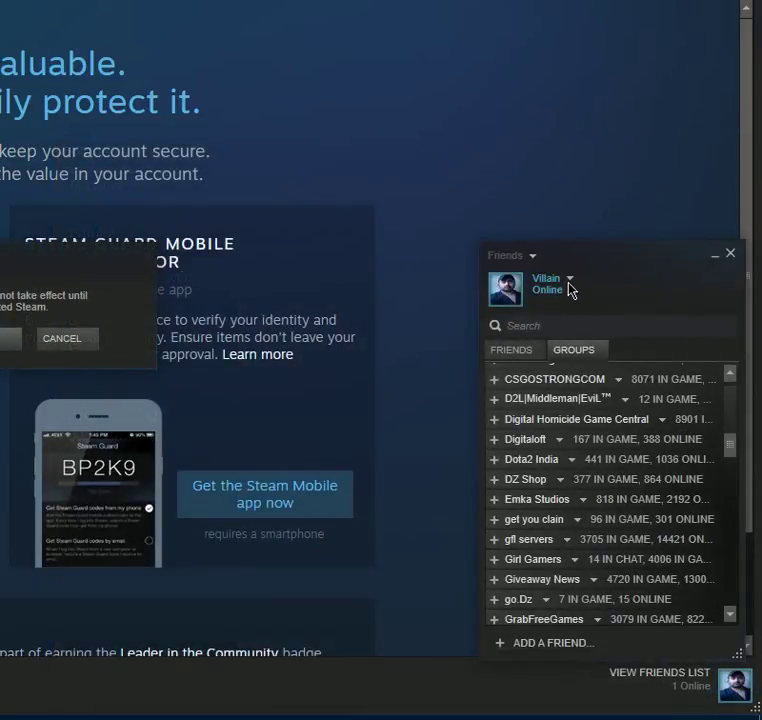
drag(46, 263, 272, 270)
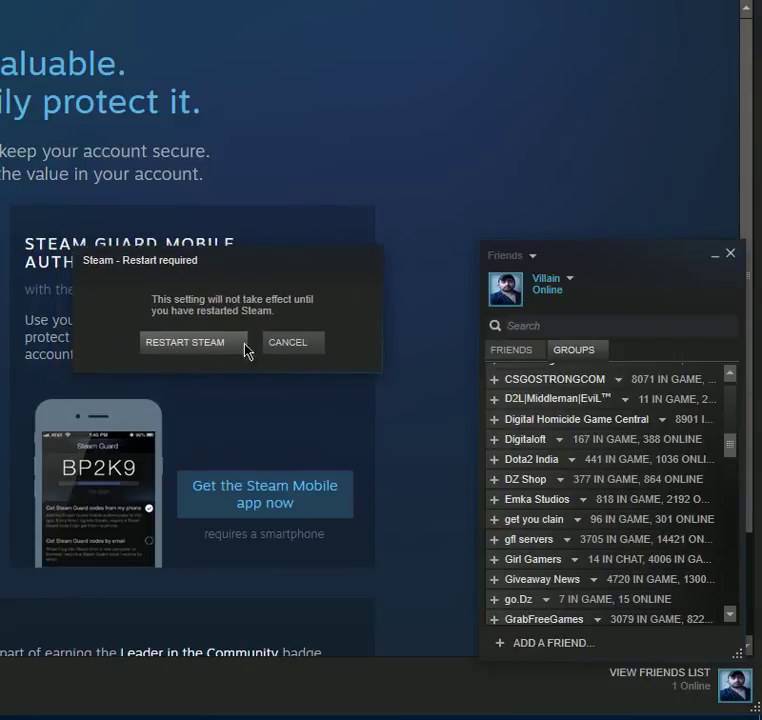
click(284, 347)
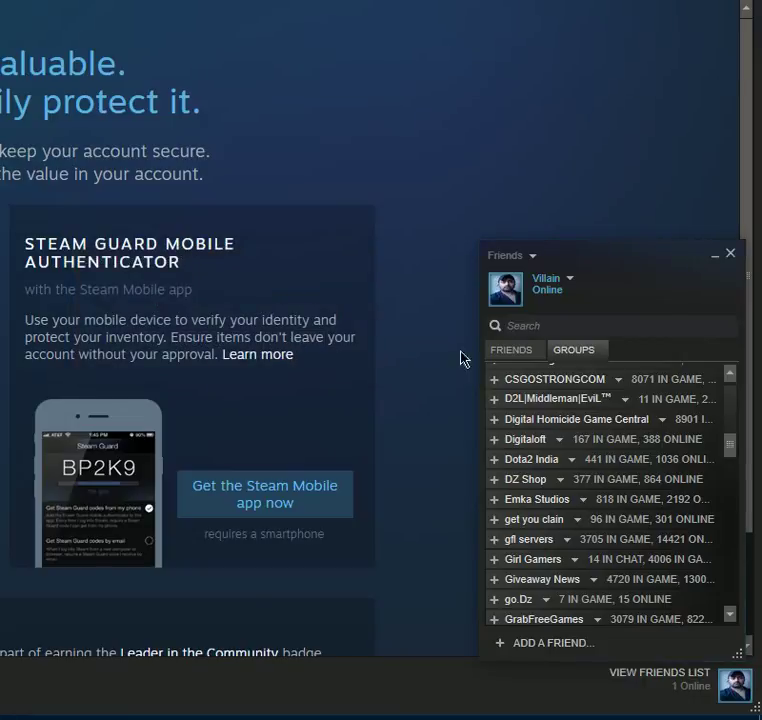
click(569, 280)
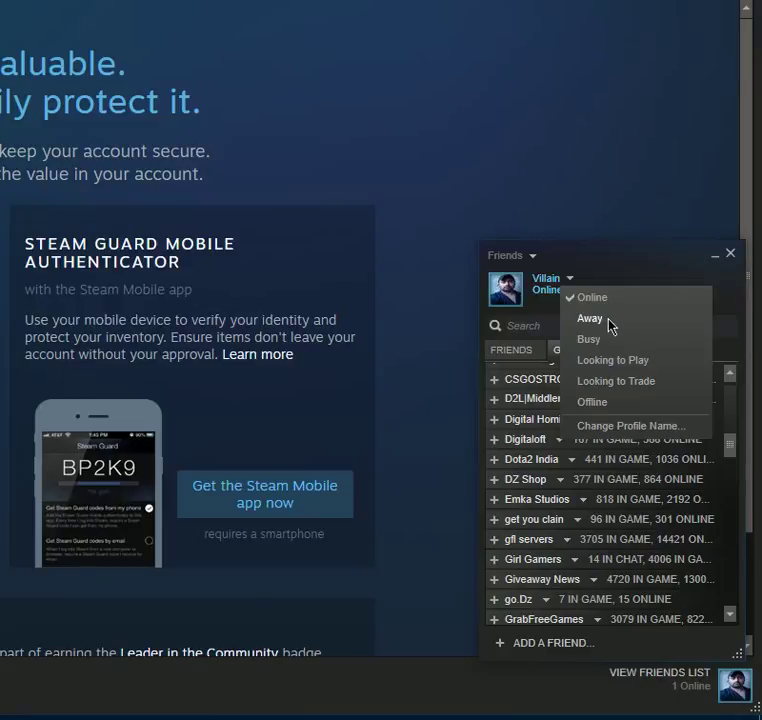
click(464, 321)
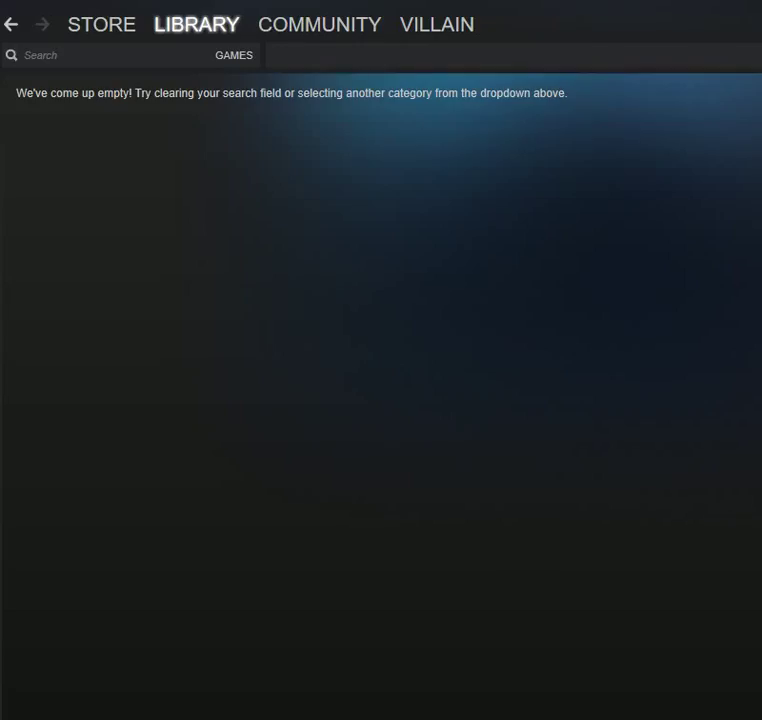
Show the Games category of the library
mouse_move(278, 33)
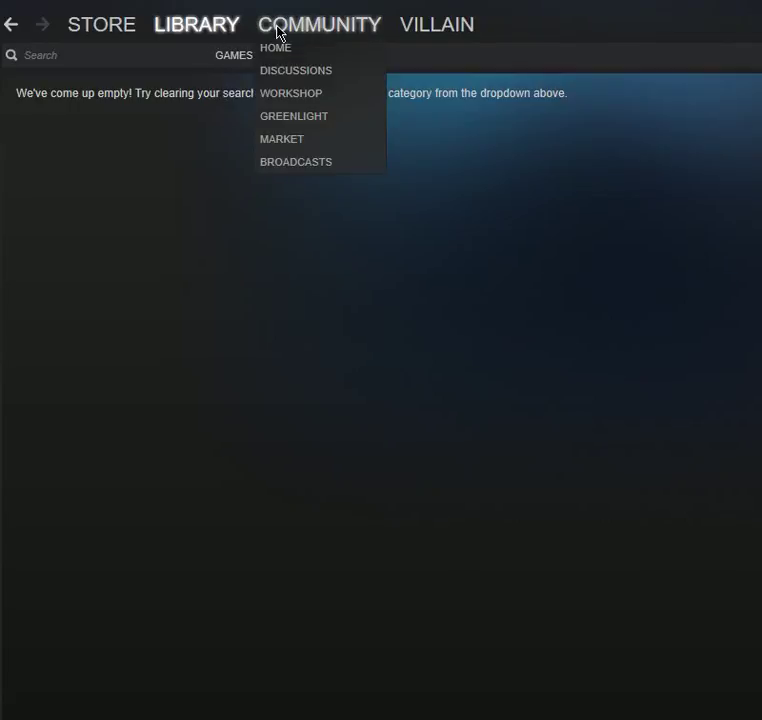
mouse_move(207, 34)
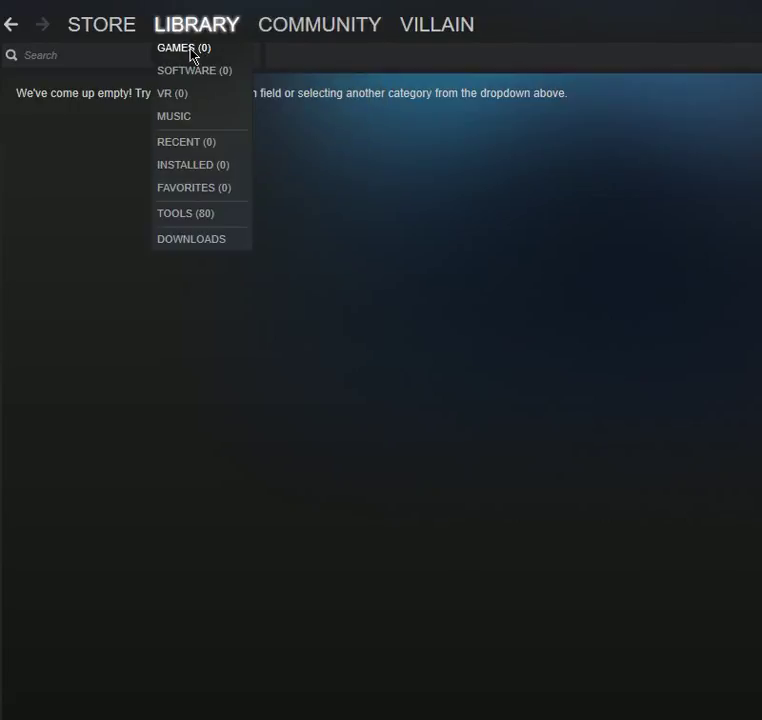
click(190, 49)
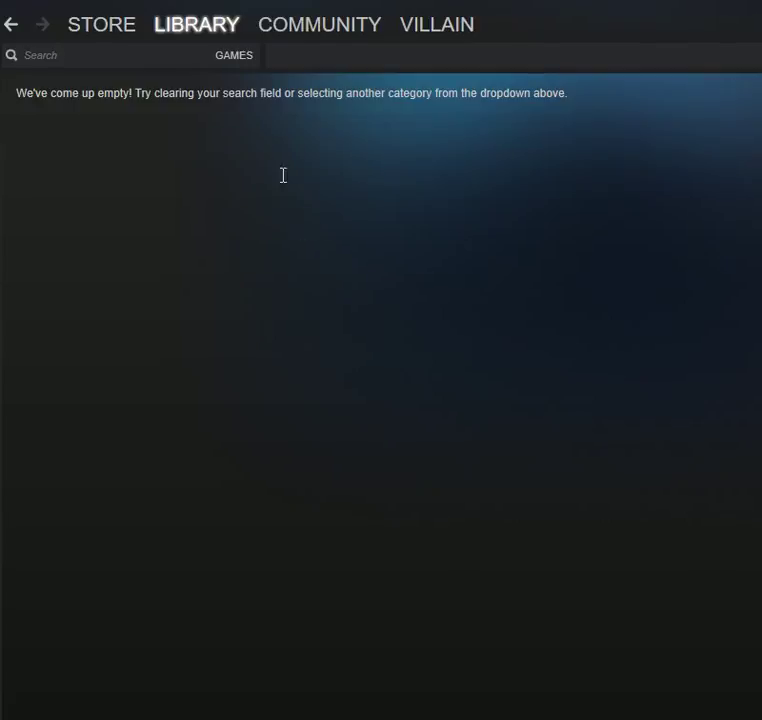
mouse_move(211, 29)
click(193, 52)
Open the program list for adding a non-Steam game to the library
click(70, 686)
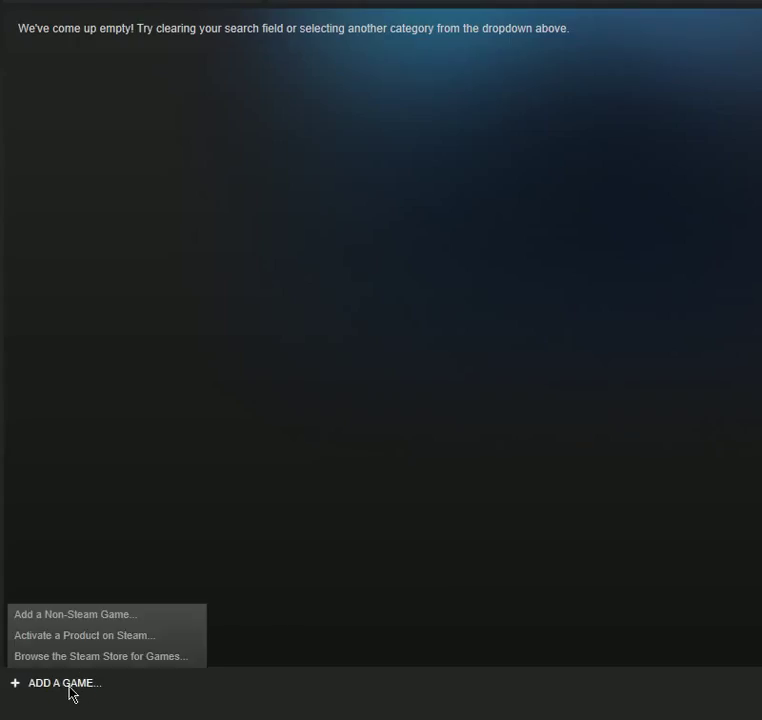
click(70, 614)
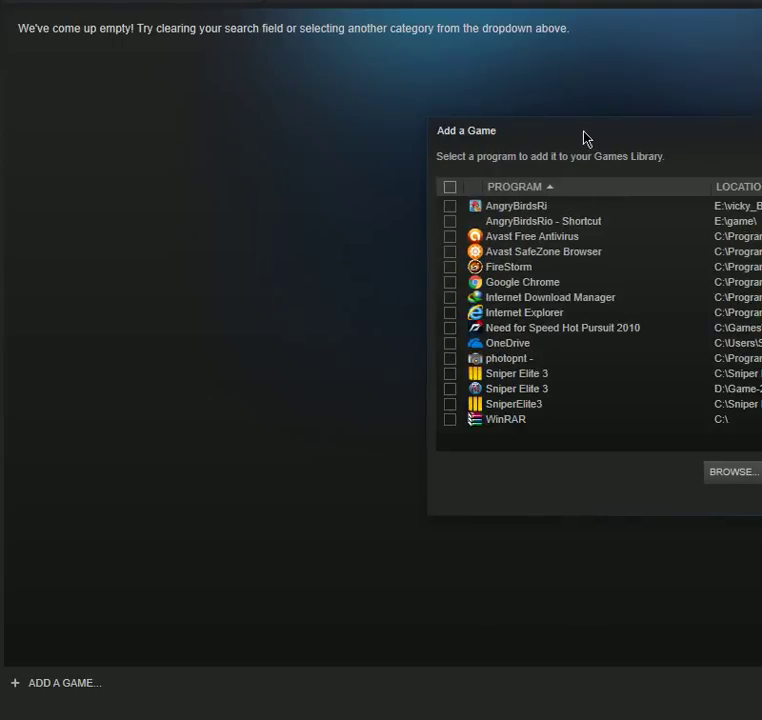
drag(562, 135, 179, 128)
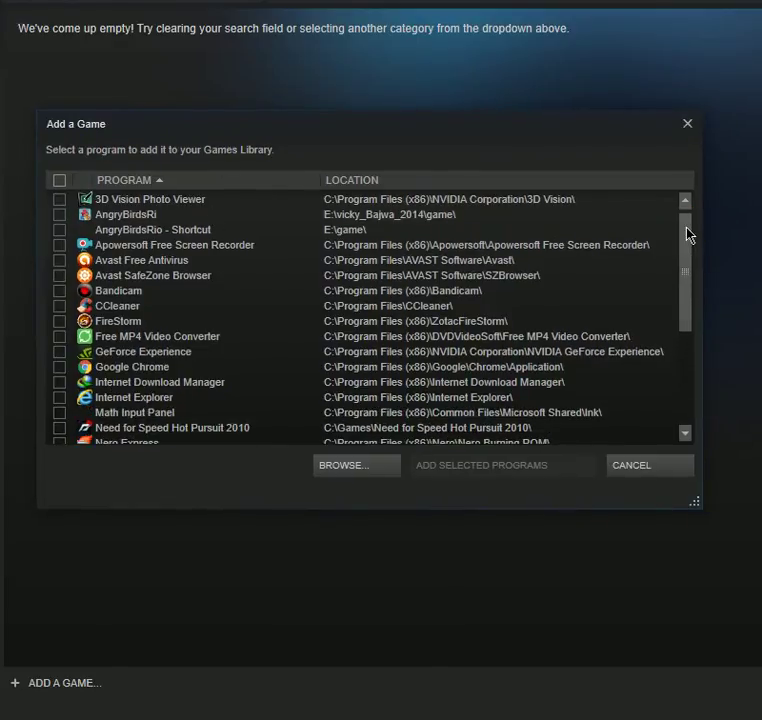
Select Grand Theft Auto V and Need for Speed Hot Pursuit 2010 in the program list, leaving Google Chrome unselected
drag(686, 234, 677, 296)
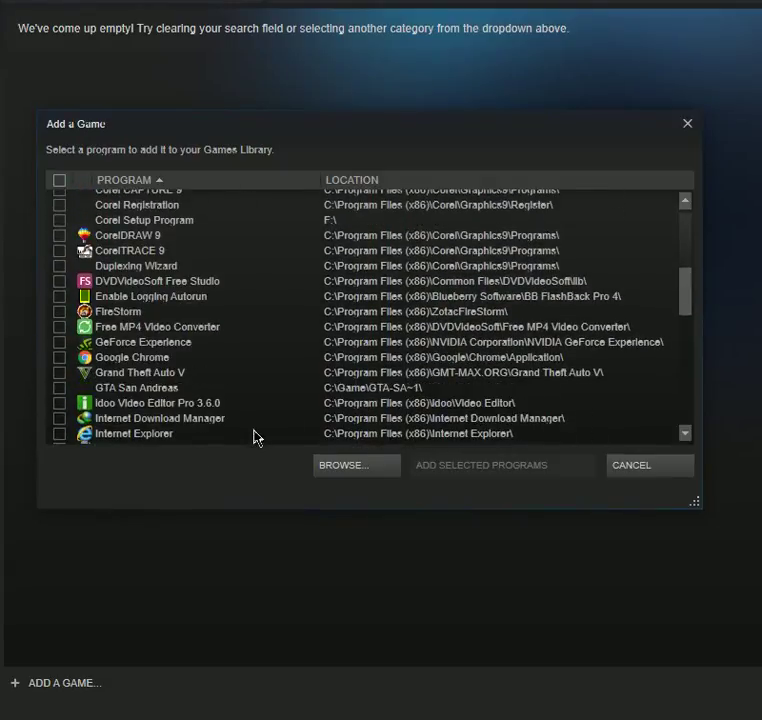
scroll(57, 375, up, 1)
click(59, 373)
scroll(58, 385, up, 1)
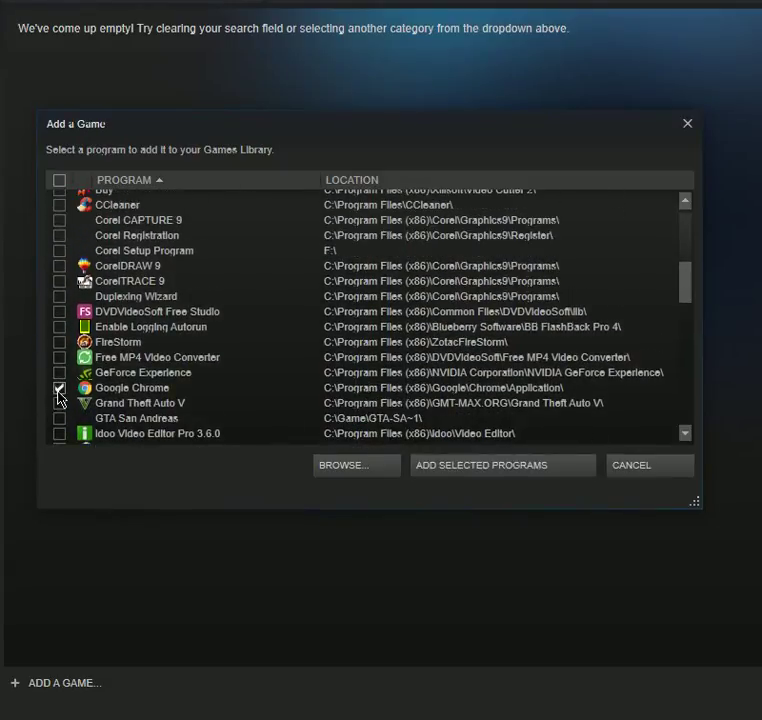
click(59, 391)
click(59, 403)
scroll(684, 292, down, 1)
drag(686, 292, 675, 327)
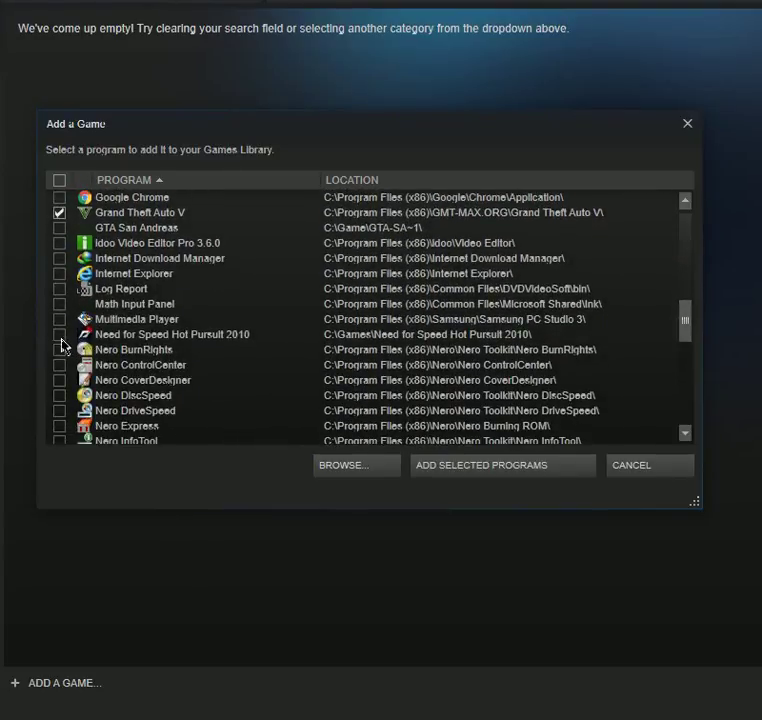
click(60, 336)
Select Sniper Elite 3 from the Launcher folder, Sniper Elite Nazi Zombie Army 2 and SniperElite3 in the program list
drag(687, 327, 682, 373)
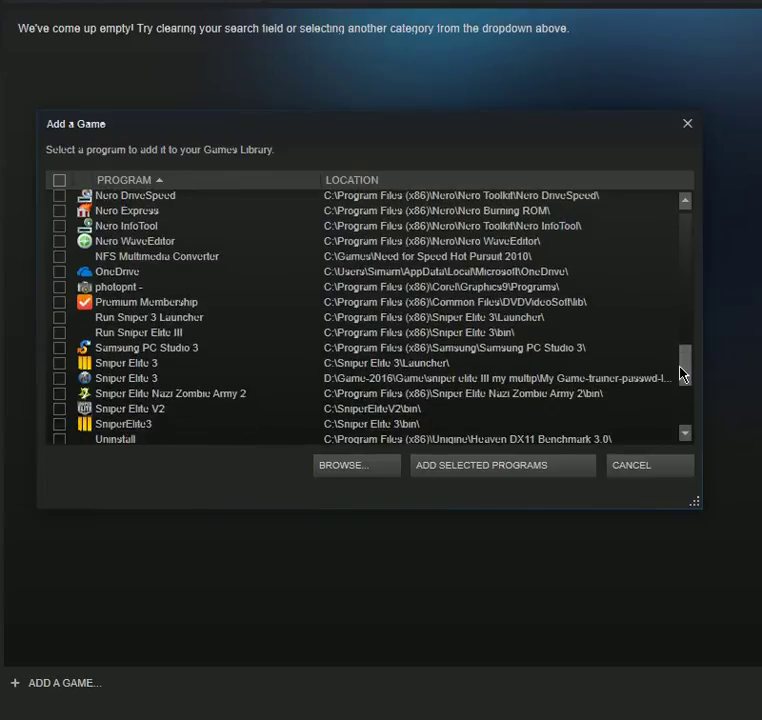
click(59, 361)
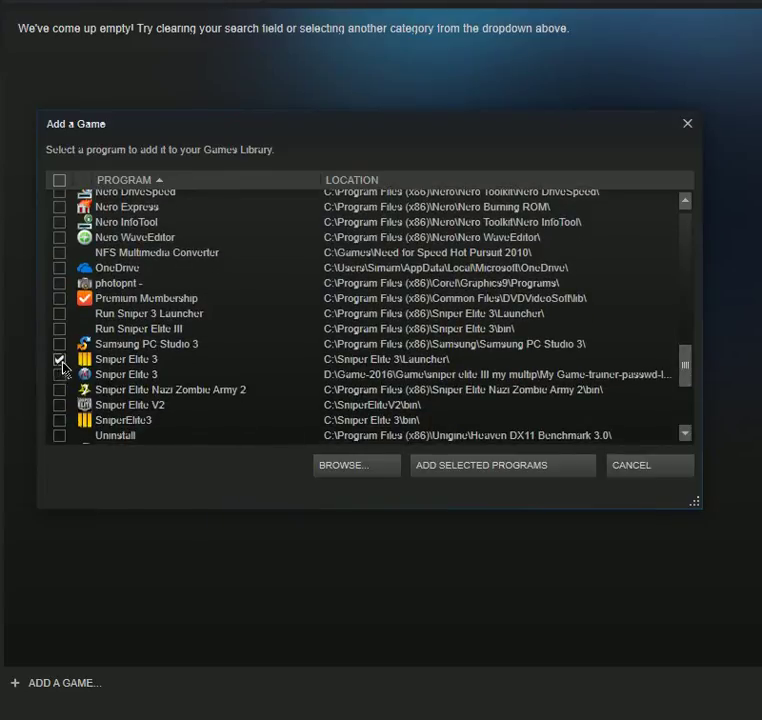
click(60, 391)
click(60, 421)
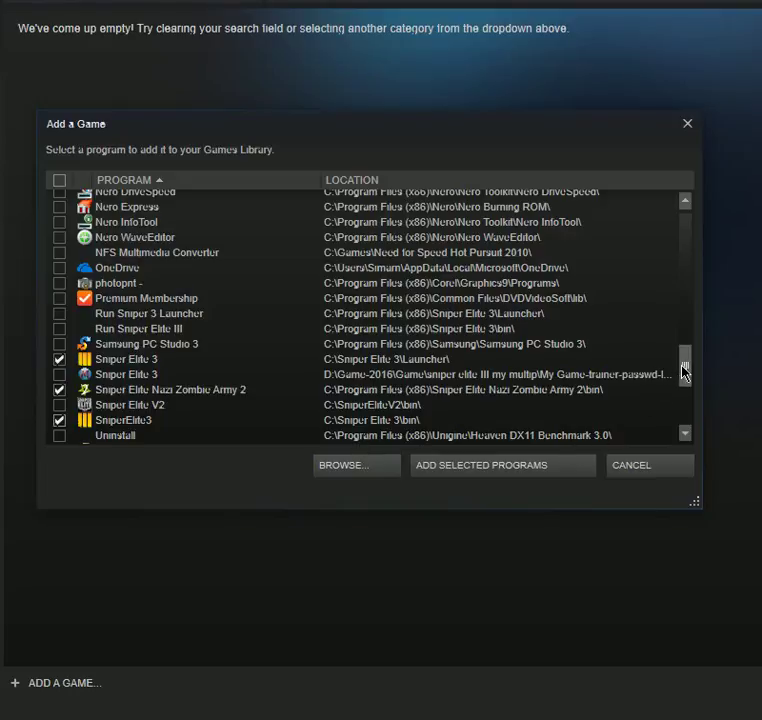
Check the rest of the program list and add the selected programs to the games library
drag(683, 372, 678, 396)
drag(676, 404, 673, 398)
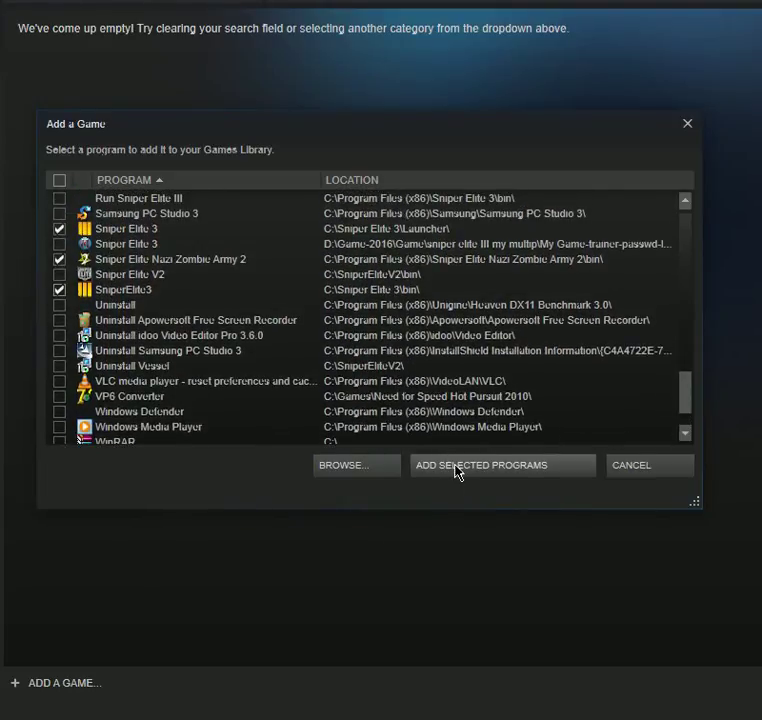
click(456, 474)
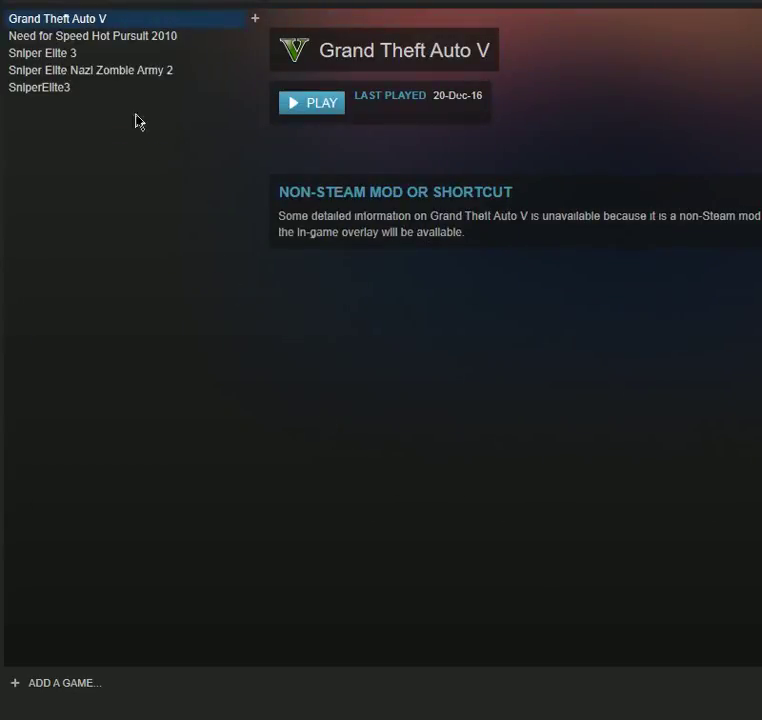
Look through the library pages of the added Grand Theft Auto V, Need for Speed Hot Pursuit 2010 and Sniper Elite games
click(93, 38)
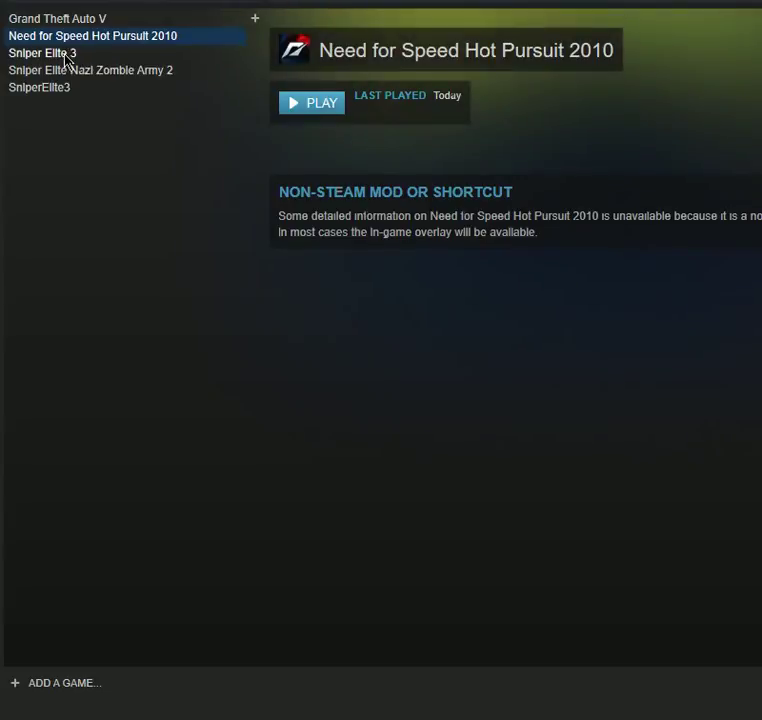
click(64, 56)
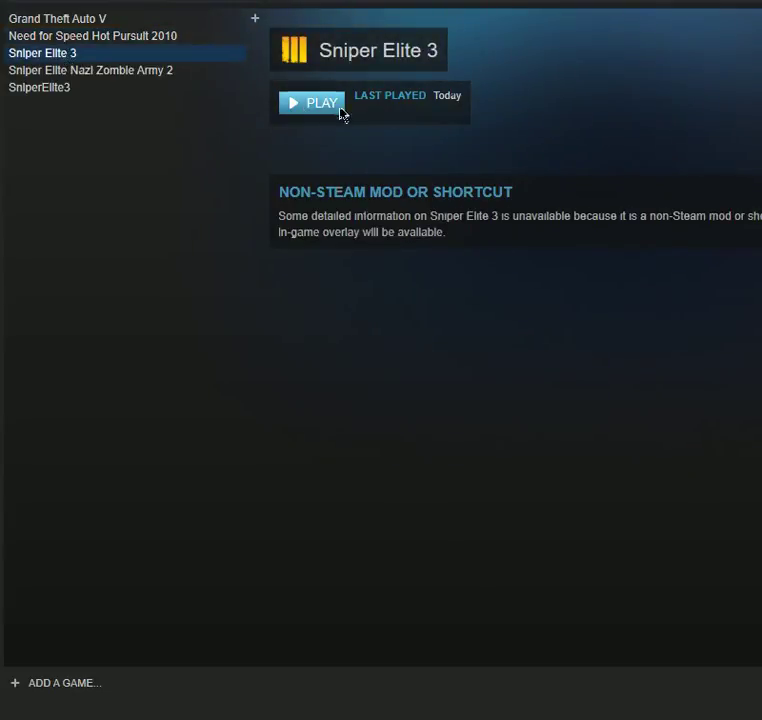
click(58, 19)
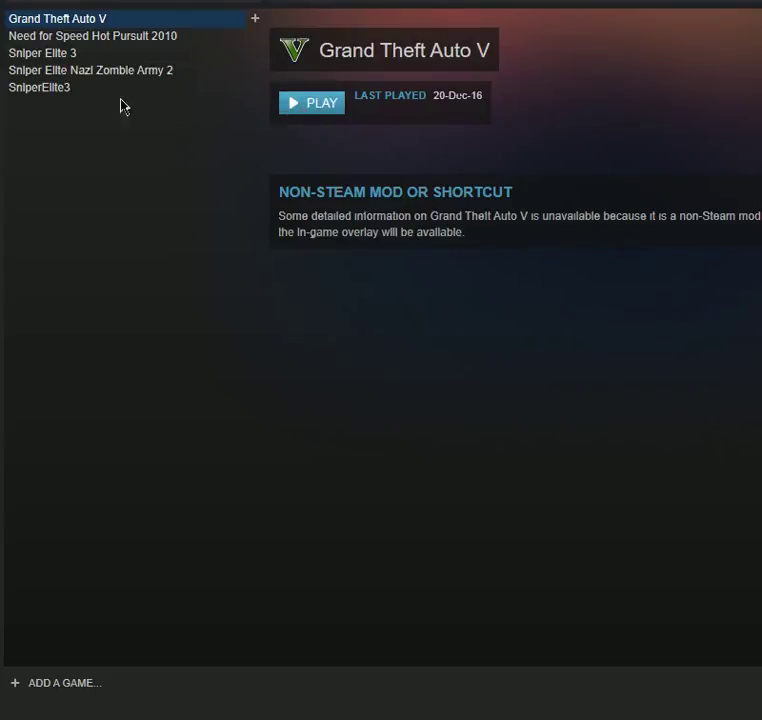
click(48, 89)
click(76, 72)
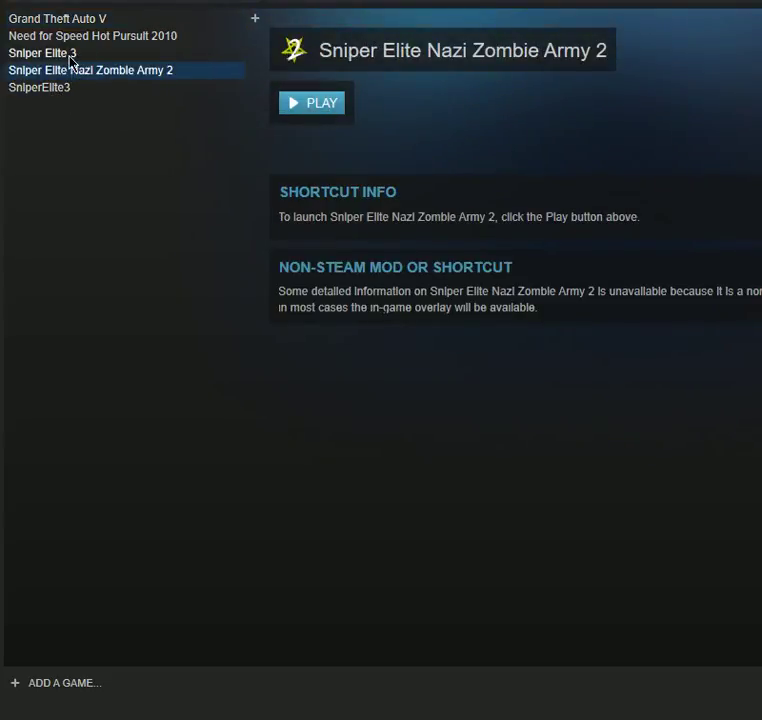
click(70, 53)
click(84, 37)
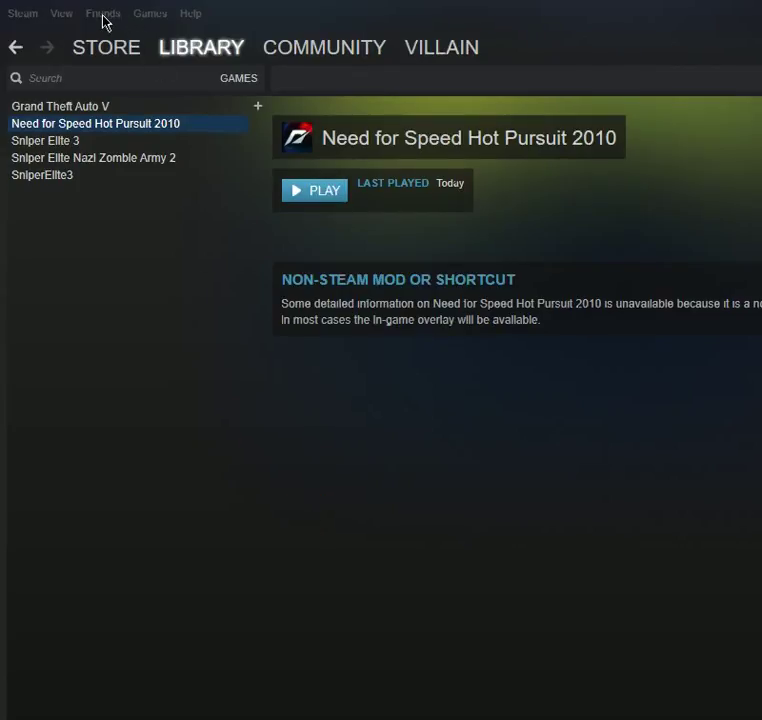
Open the Add a Friend window, move it into full view to read it, and close it
click(103, 14)
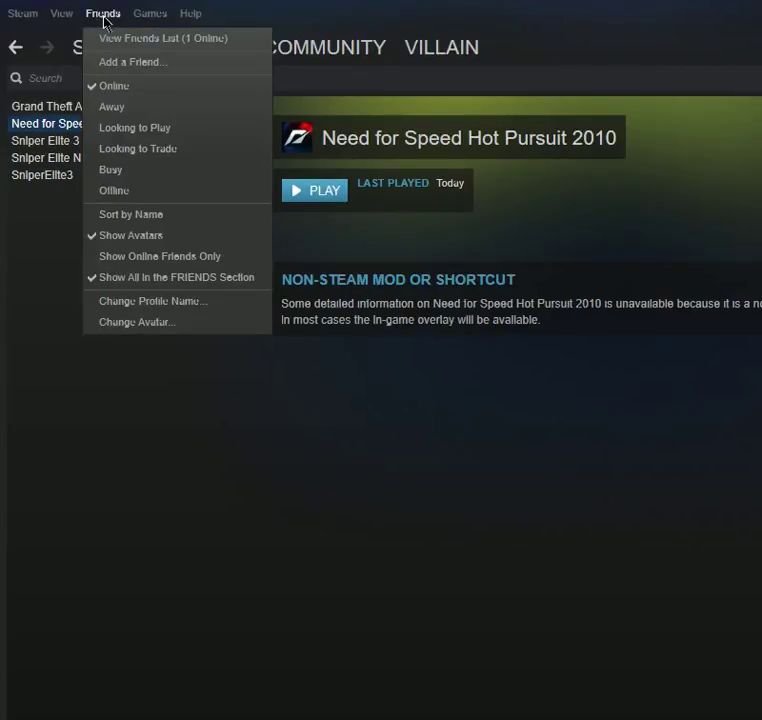
click(166, 67)
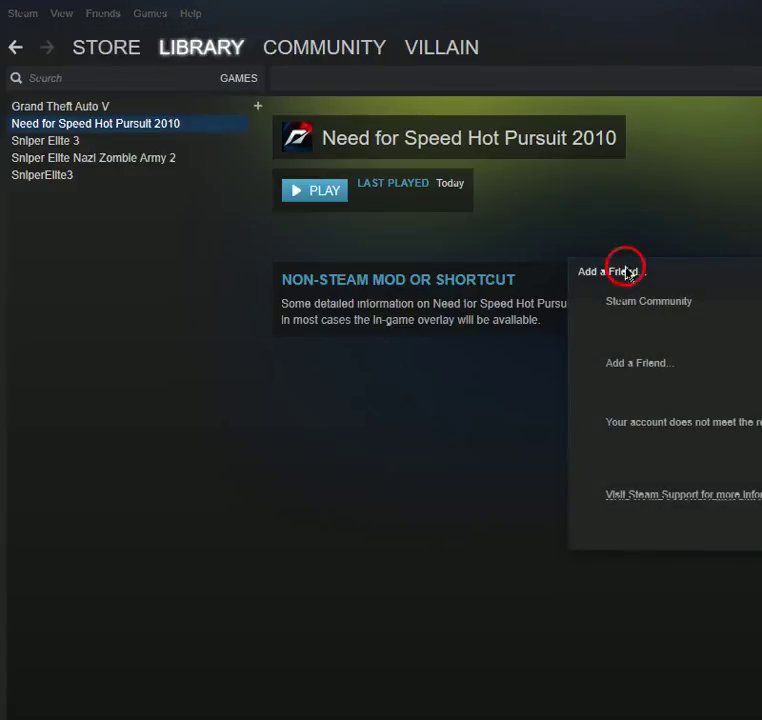
drag(625, 271, 247, 354)
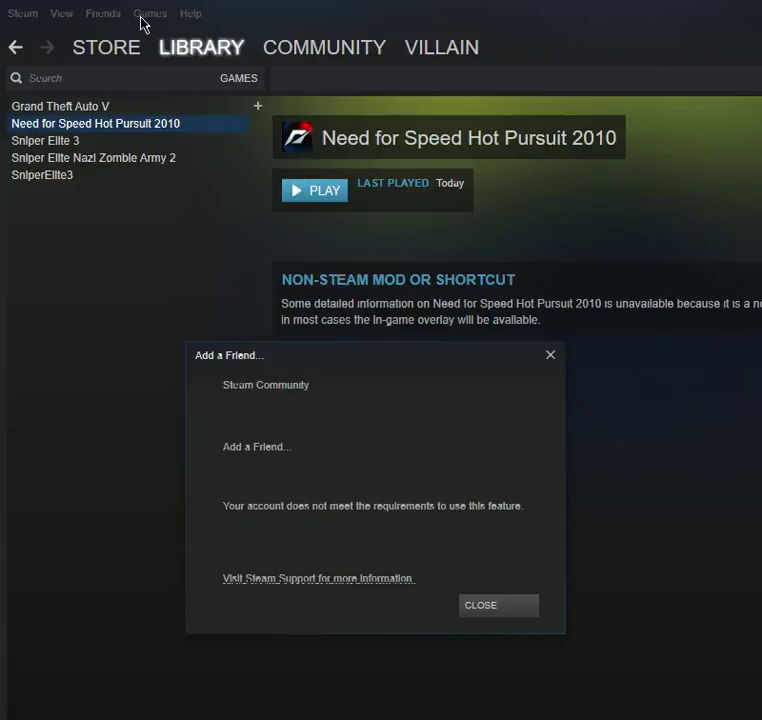
click(506, 616)
Open the friends list from the view options and look over the available game commands
click(59, 17)
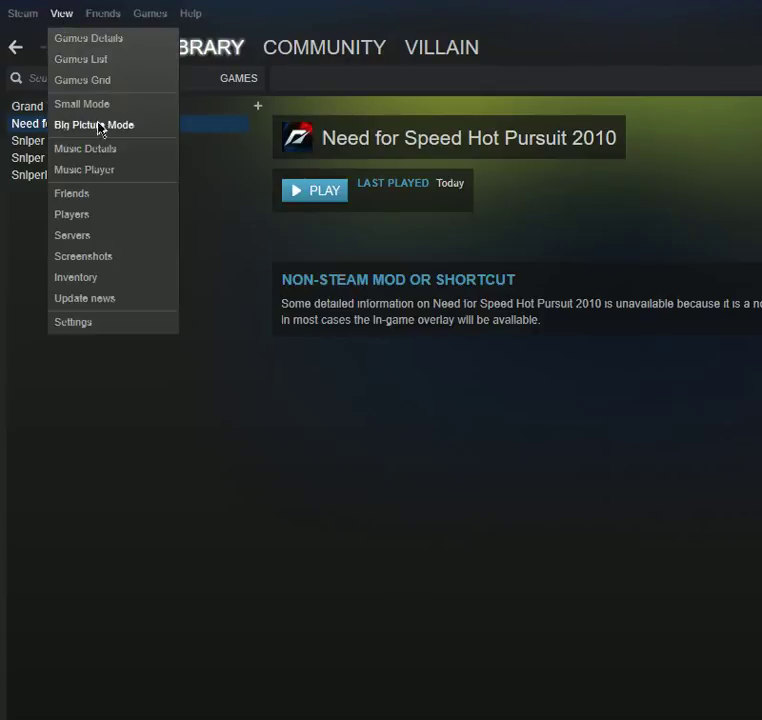
click(84, 202)
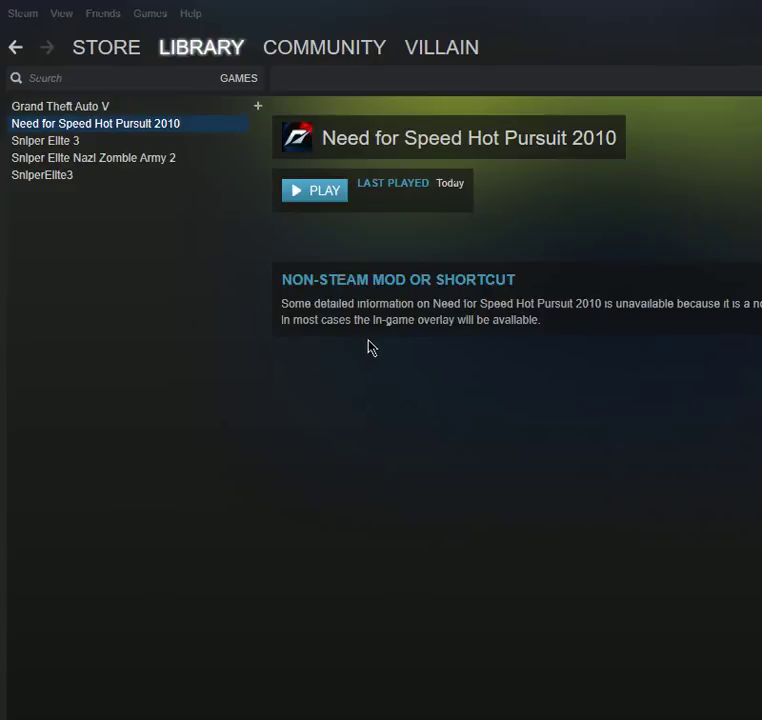
click(147, 16)
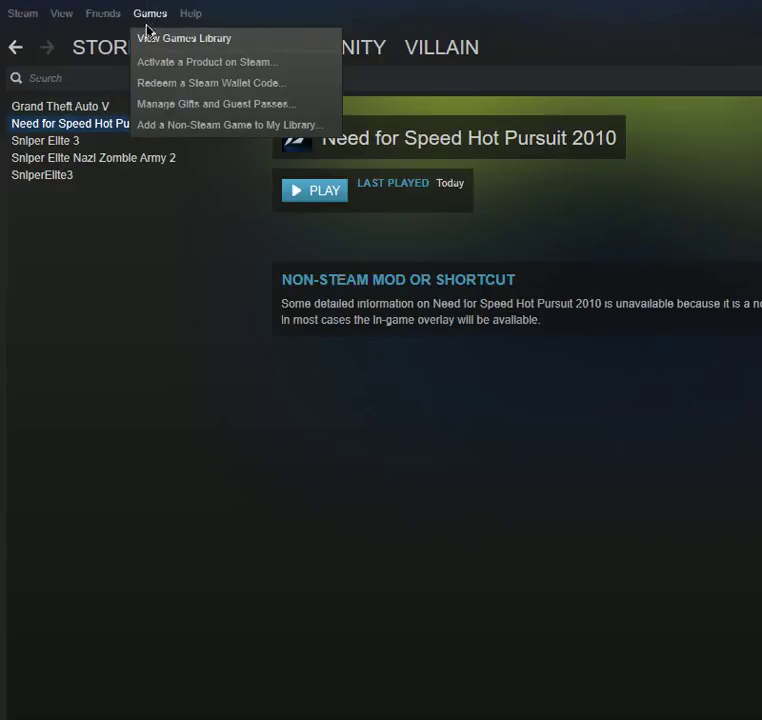
click(175, 219)
Visit the Community page and return to the Games category of the library
click(309, 63)
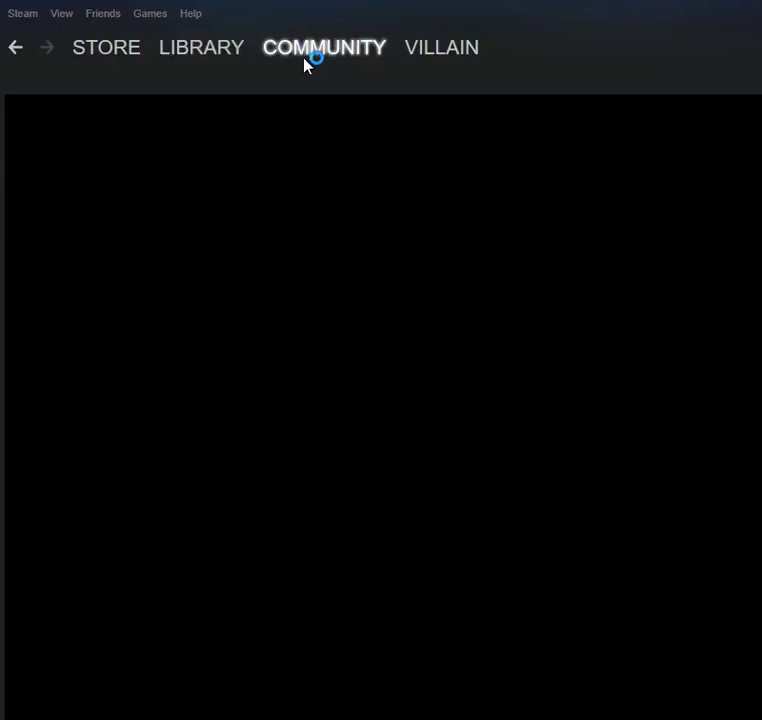
mouse_move(218, 56)
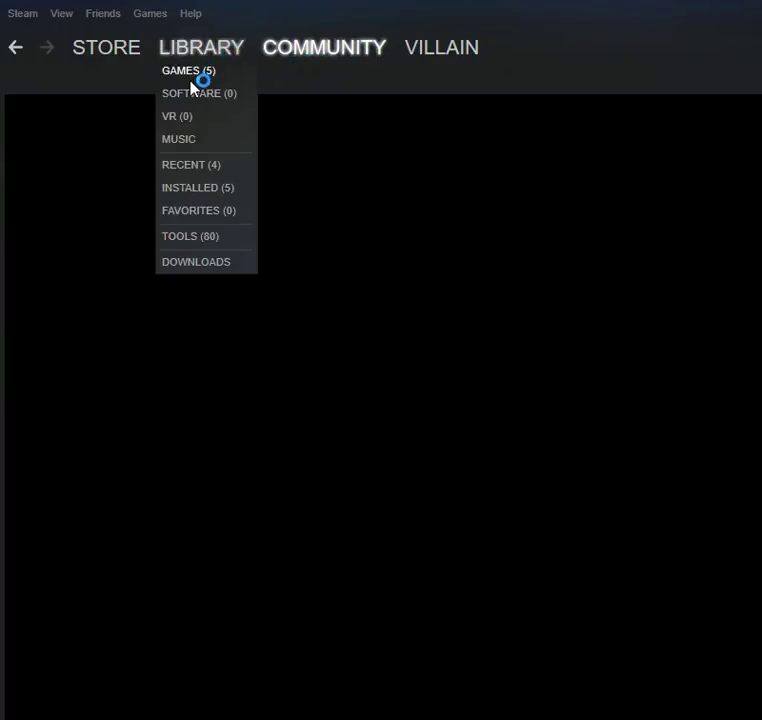
click(191, 74)
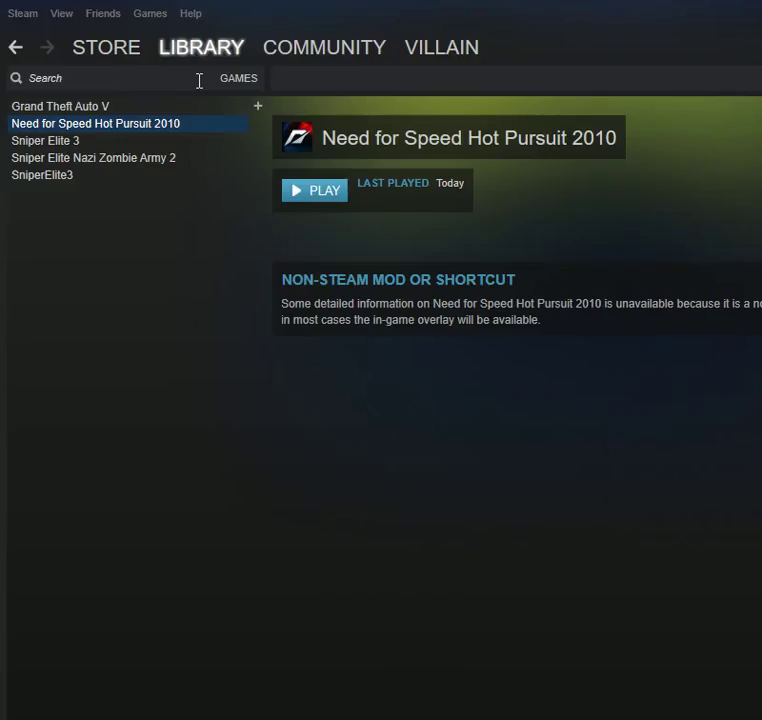
Show the library pages of Grand Theft Auto V and Sniper Elite Nazi Zombie Army 2
click(83, 111)
click(60, 158)
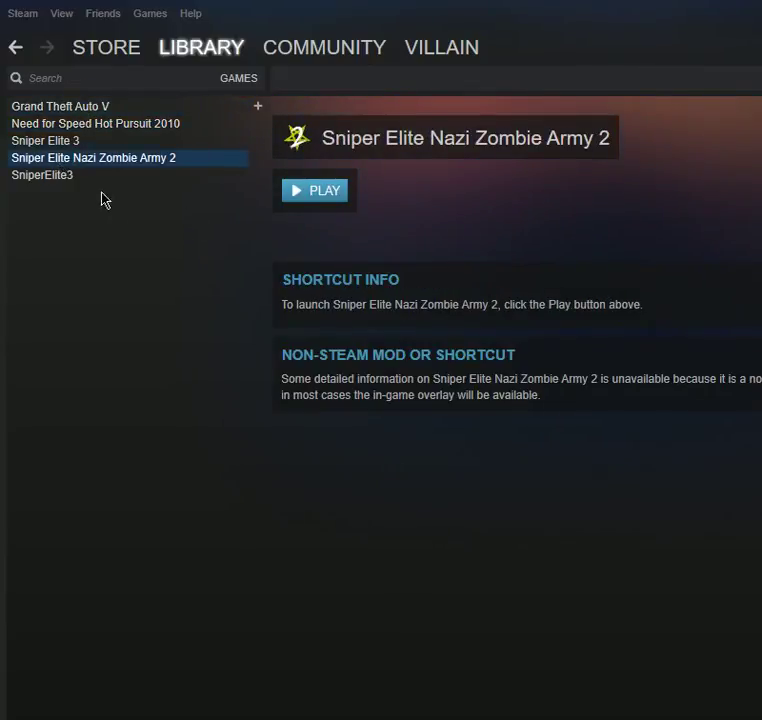